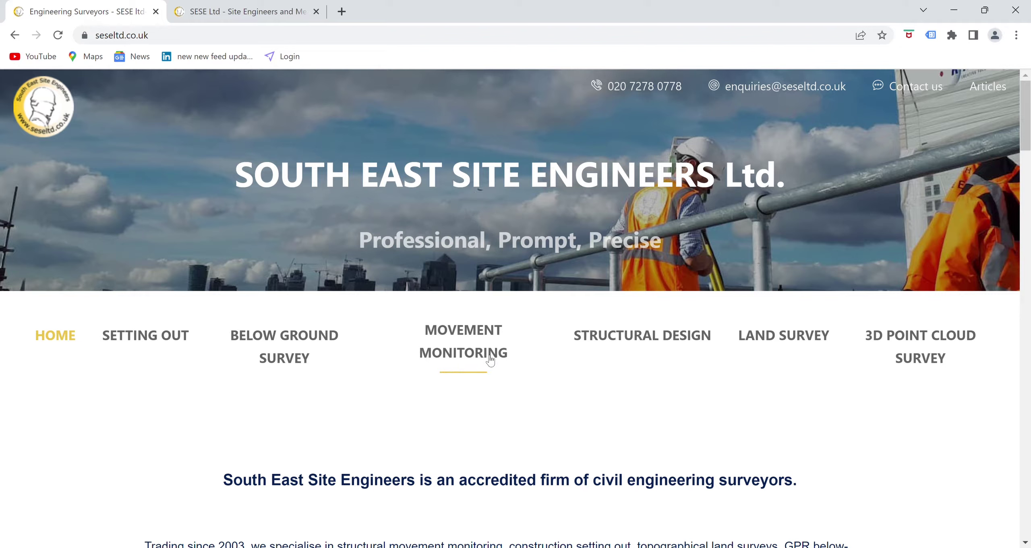
- Go to the Movement Monitoring page and scroll to the Building Movement Monitoring Services section
{"action": "left_click", "coordinate": [489, 359]}
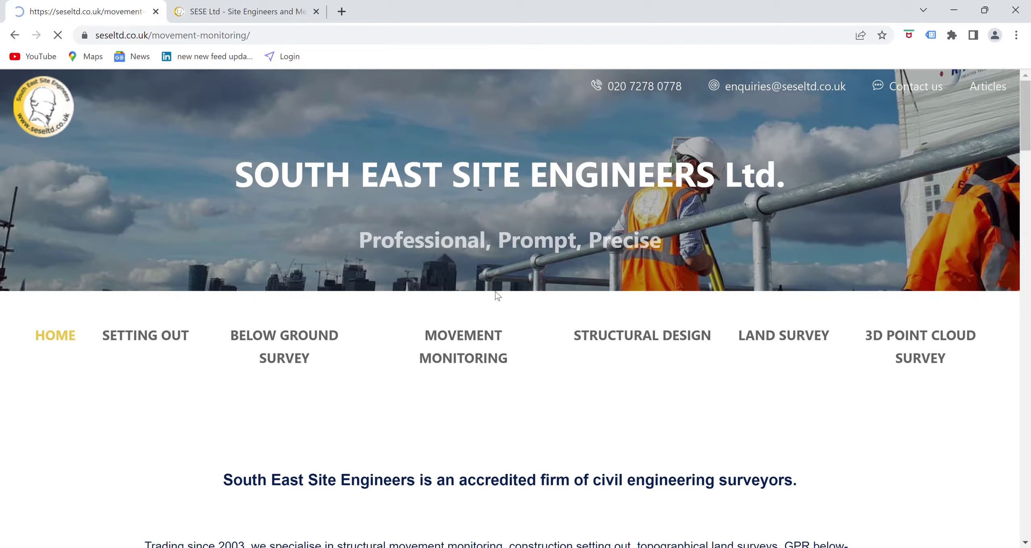
{"action": "scroll", "coordinate": [506, 427], "scroll_direction": "down", "scroll_amount": 6}
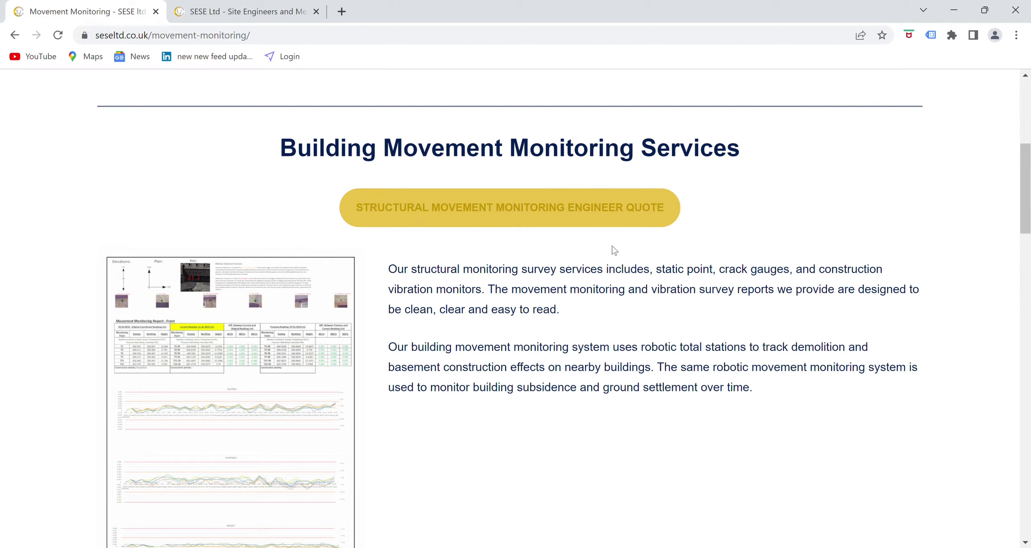
- Start a movement monitoring quote and enter the project site address from the suggestions
{"action": "left_click", "coordinate": [558, 210]}
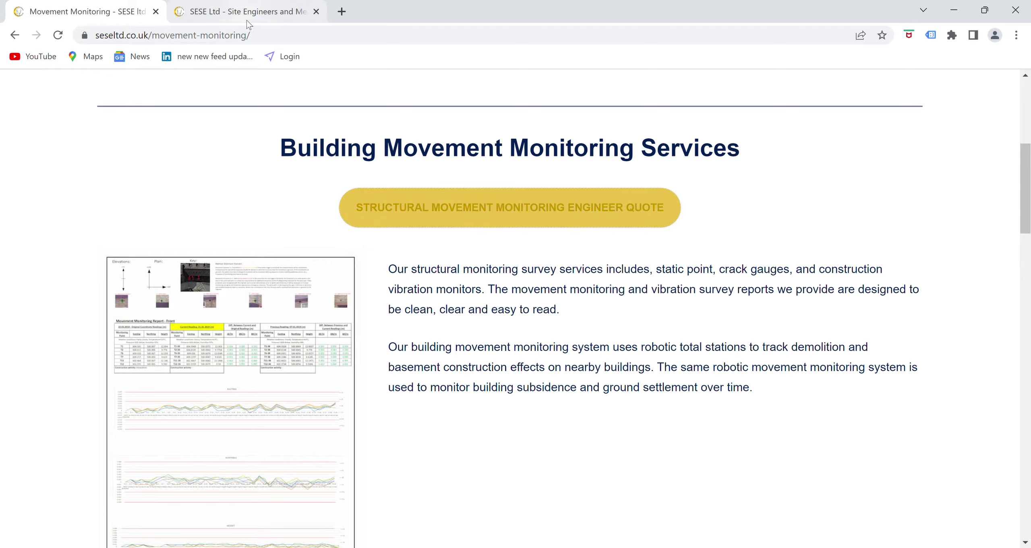
{"action": "scroll", "coordinate": [463, 346], "scroll_direction": "up", "scroll_amount": 8}
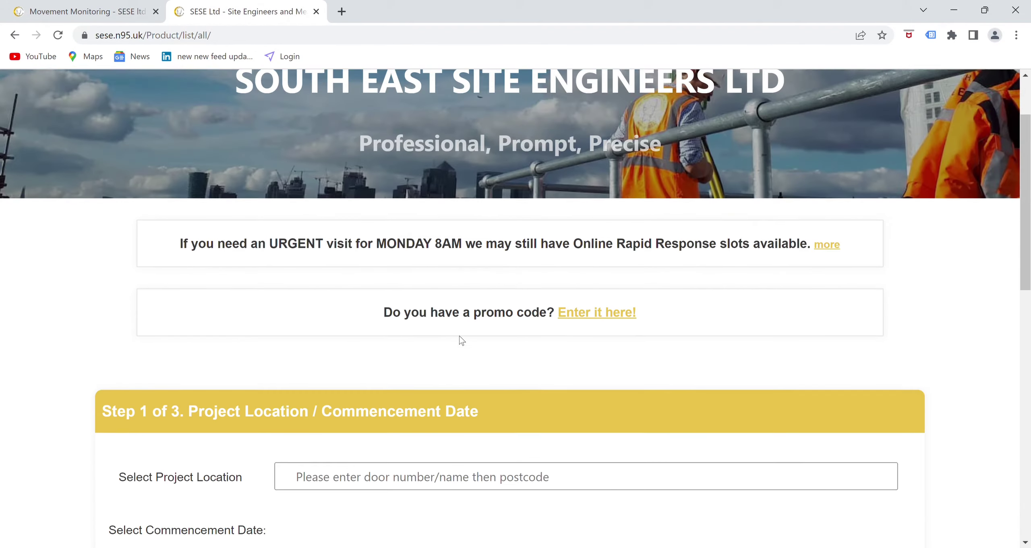
{"action": "scroll", "coordinate": [431, 350], "scroll_direction": "down", "scroll_amount": 3}
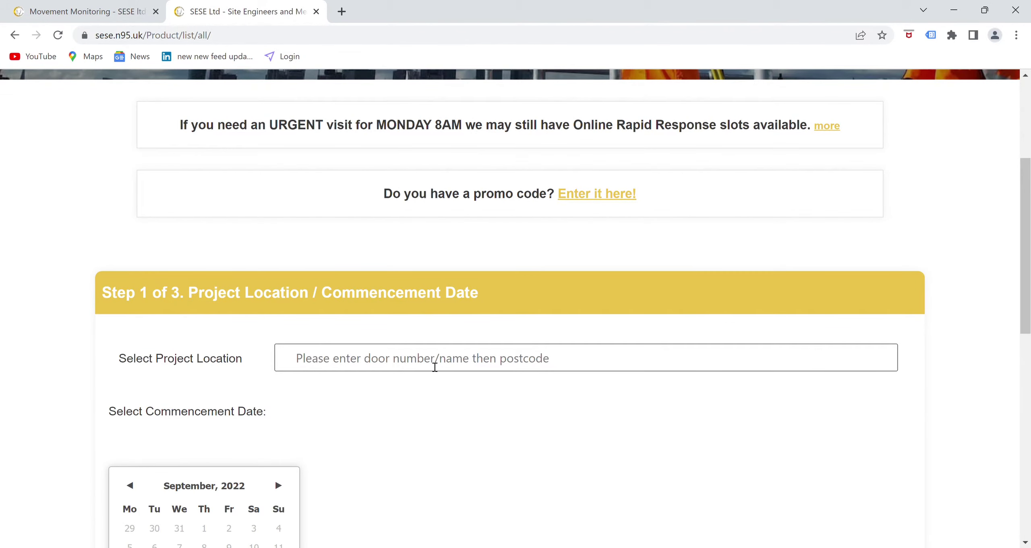
{"action": "left_click", "coordinate": [434, 367]}
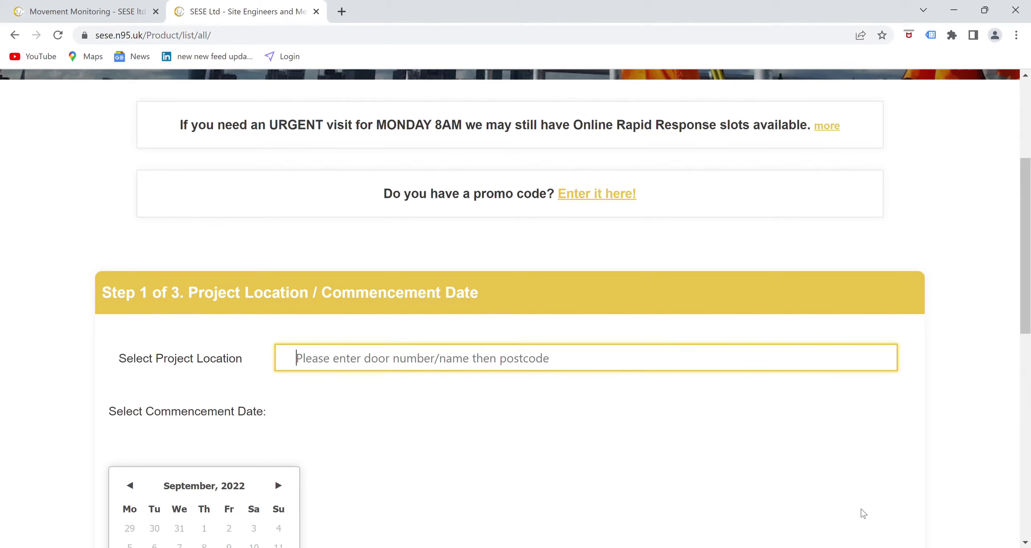
{"action": "type", "text": "12 se"}
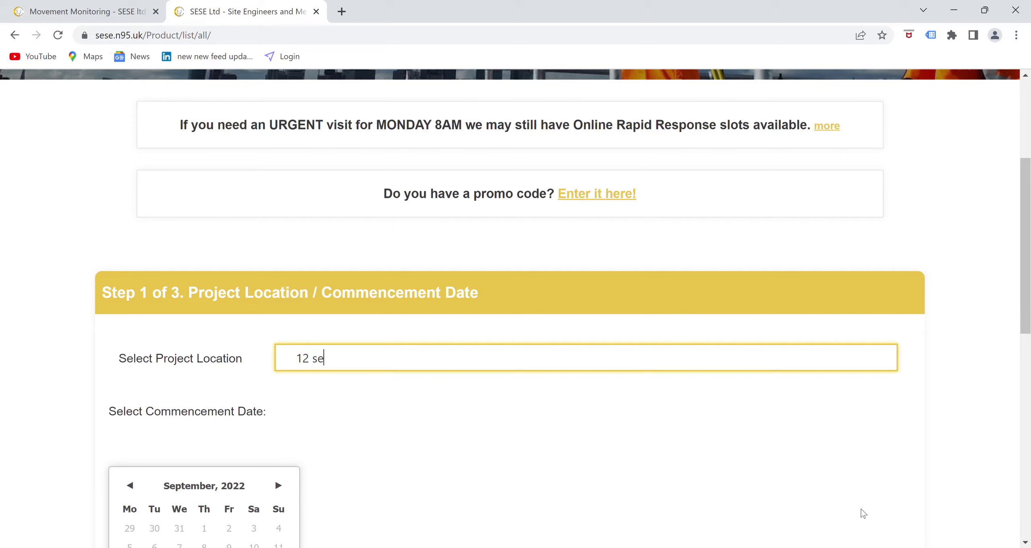
{"action": "type", "text": "ptember"}
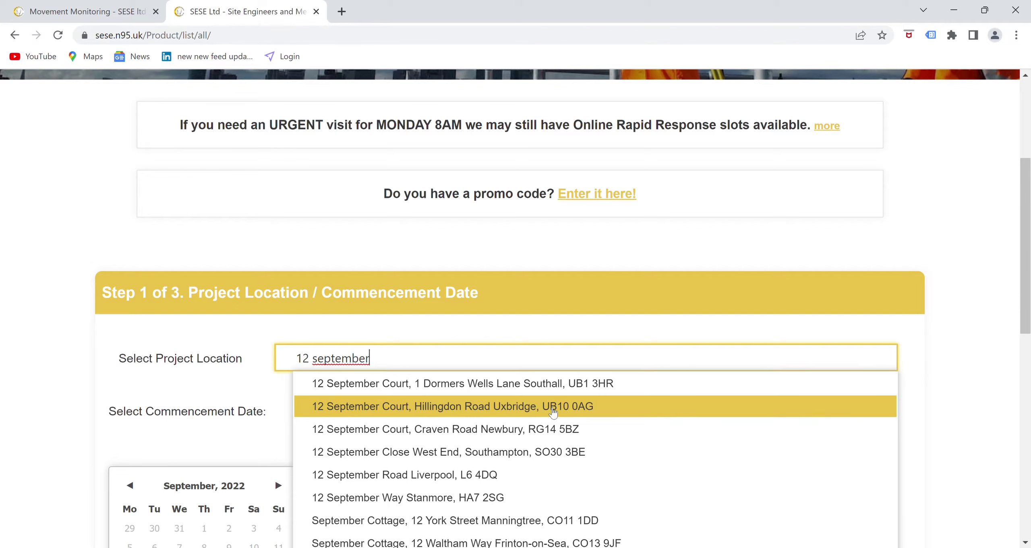
{"action": "left_click", "coordinate": [554, 411]}
- Set the commencement date to 3 October 2022 and continue to Step 2
{"action": "scroll", "coordinate": [278, 339], "scroll_direction": "down", "scroll_amount": 3}
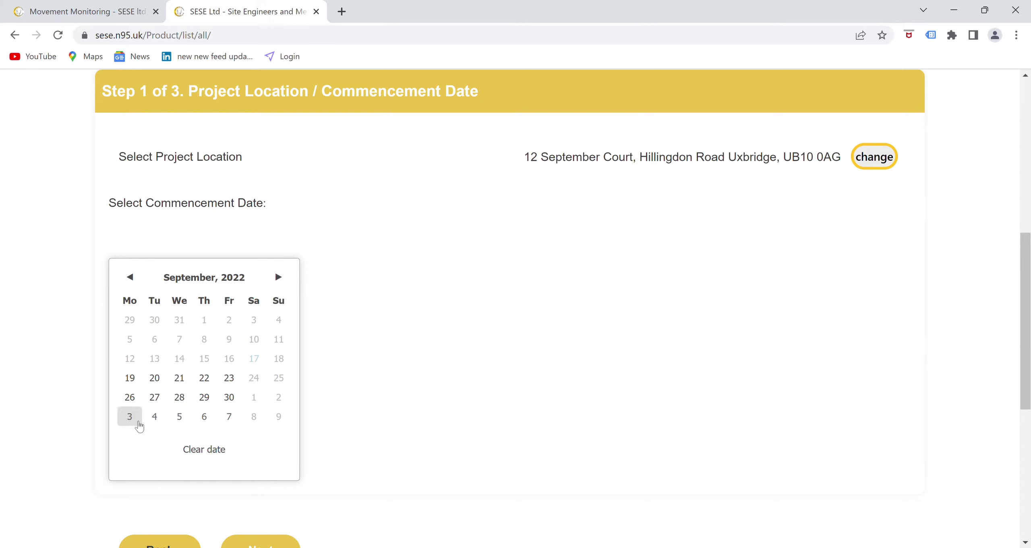
{"action": "left_click", "coordinate": [139, 424]}
{"action": "scroll", "coordinate": [444, 345], "scroll_direction": "down", "scroll_amount": 3}
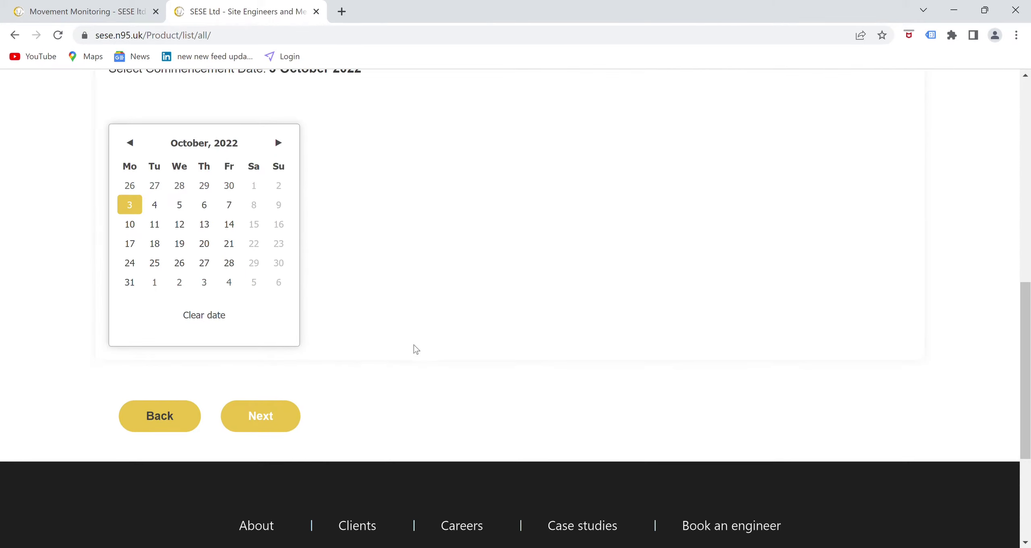
{"action": "scroll", "coordinate": [282, 407], "scroll_direction": "up", "scroll_amount": 3}
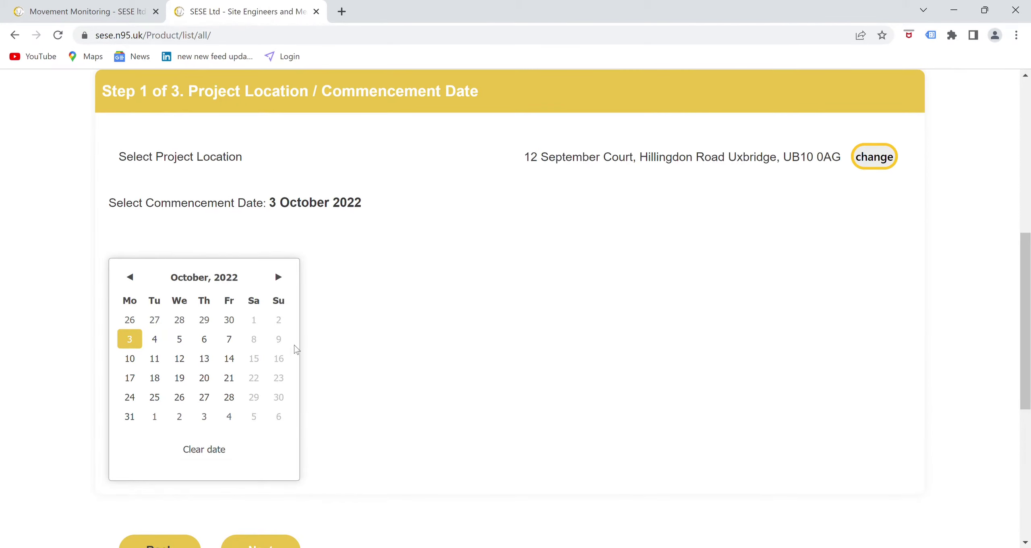
{"action": "scroll", "coordinate": [270, 417], "scroll_direction": "down", "scroll_amount": 2}
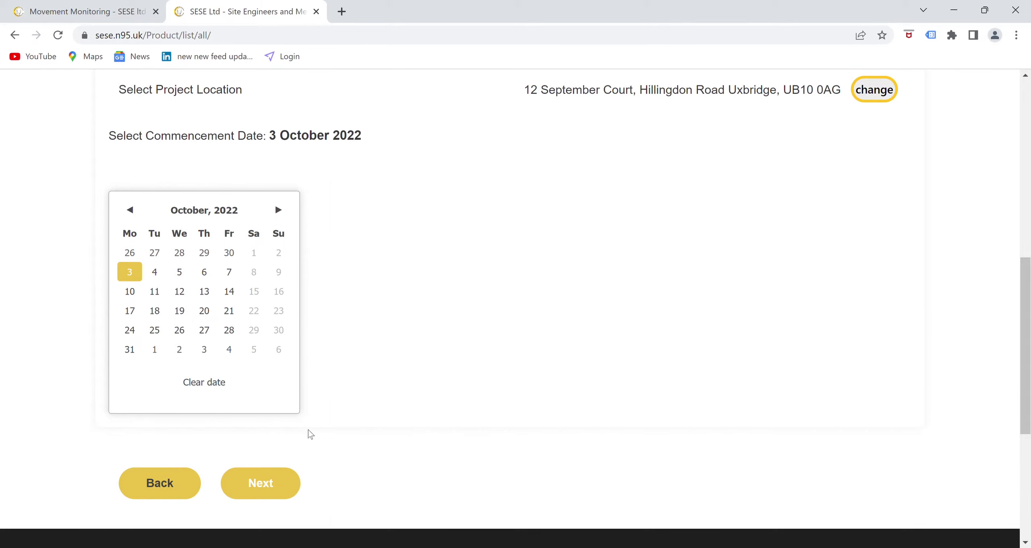
{"action": "left_click", "coordinate": [271, 487]}
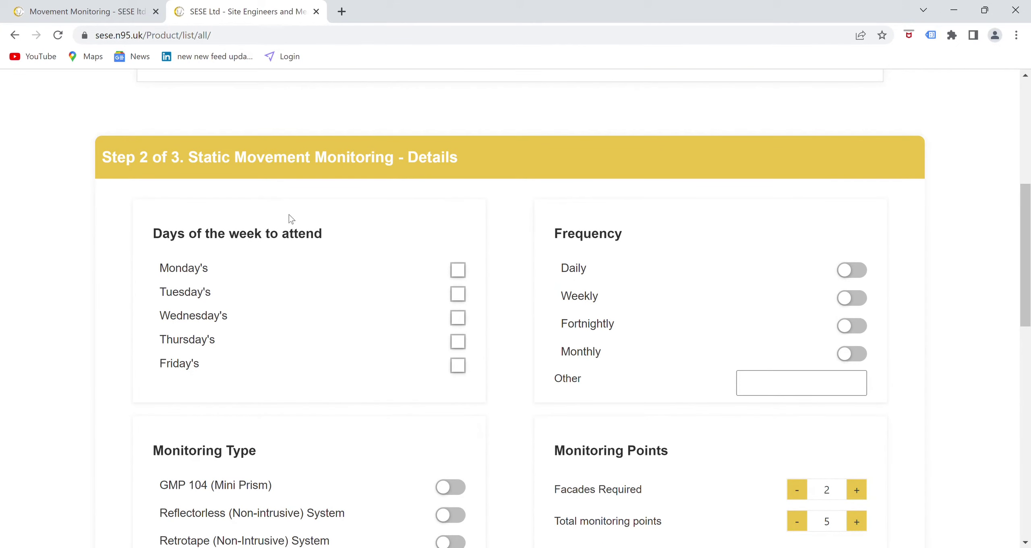
- Tick Monday as the only day of the week for visits
{"action": "left_click", "coordinate": [462, 276]}
{"action": "left_click", "coordinate": [459, 295]}
{"action": "left_click", "coordinate": [465, 323]}
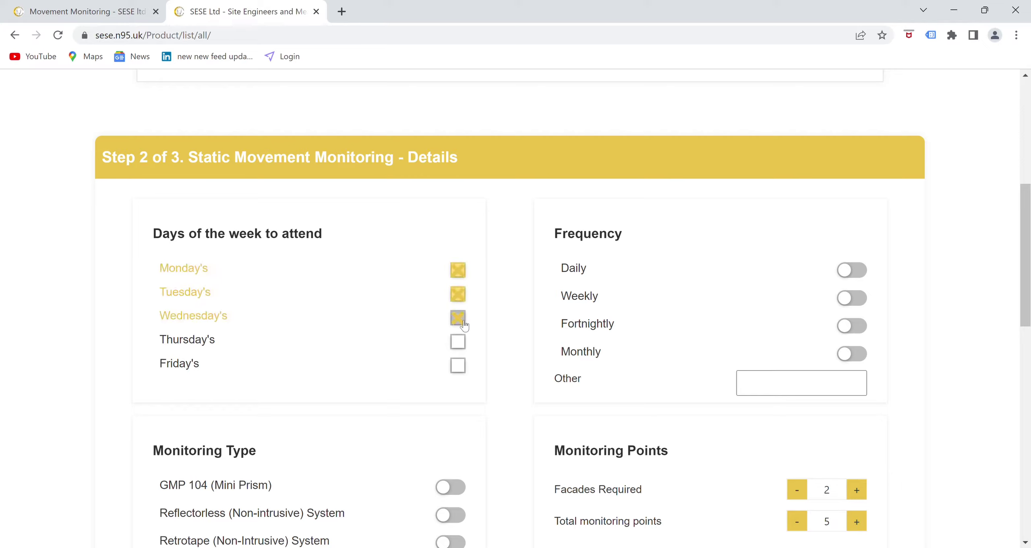
{"action": "left_click", "coordinate": [467, 349]}
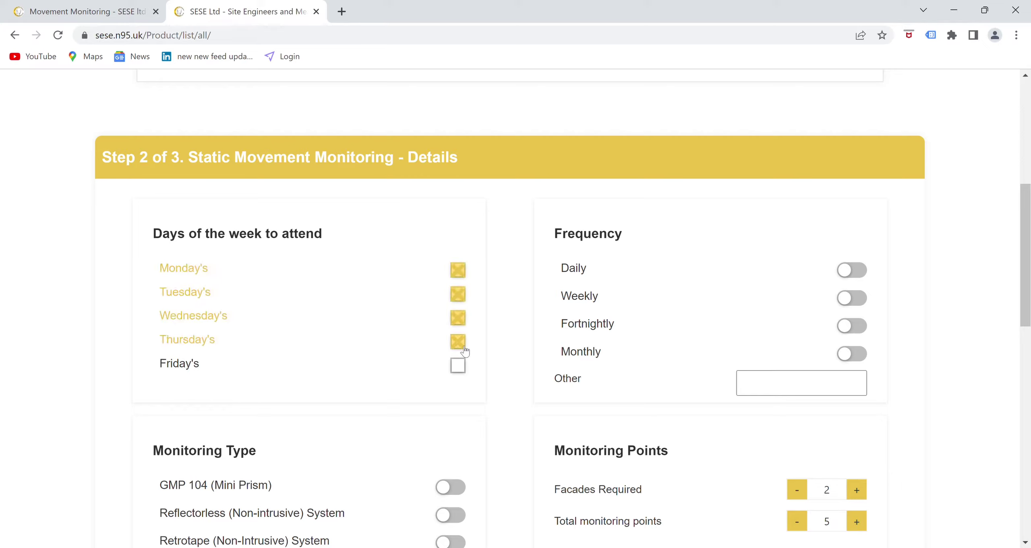
{"action": "left_click", "coordinate": [464, 347]}
{"action": "left_click", "coordinate": [462, 319]}
{"action": "left_click", "coordinate": [462, 295]}
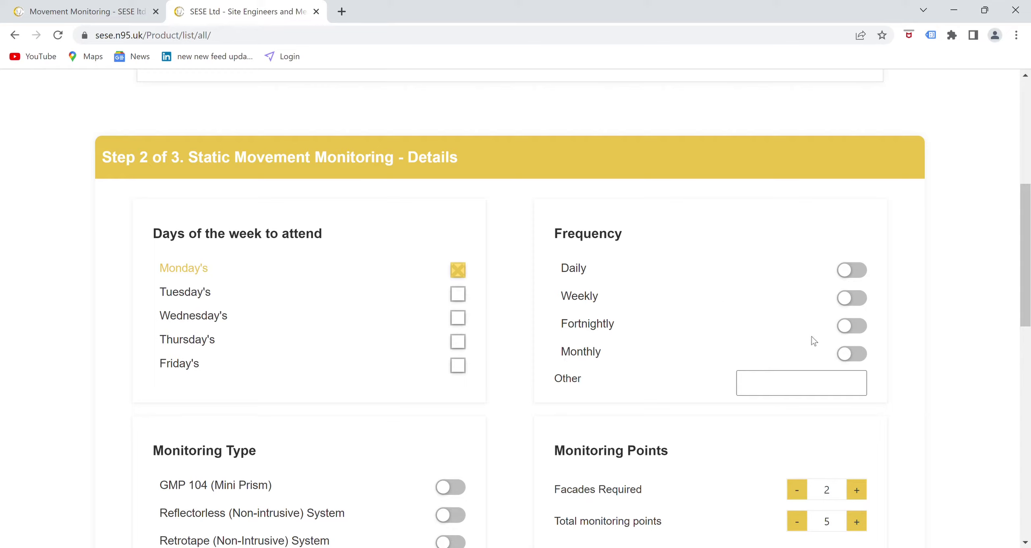
- Set the visit frequency to Weekly
{"action": "left_click", "coordinate": [856, 303]}
{"action": "left_click", "coordinate": [856, 274]}
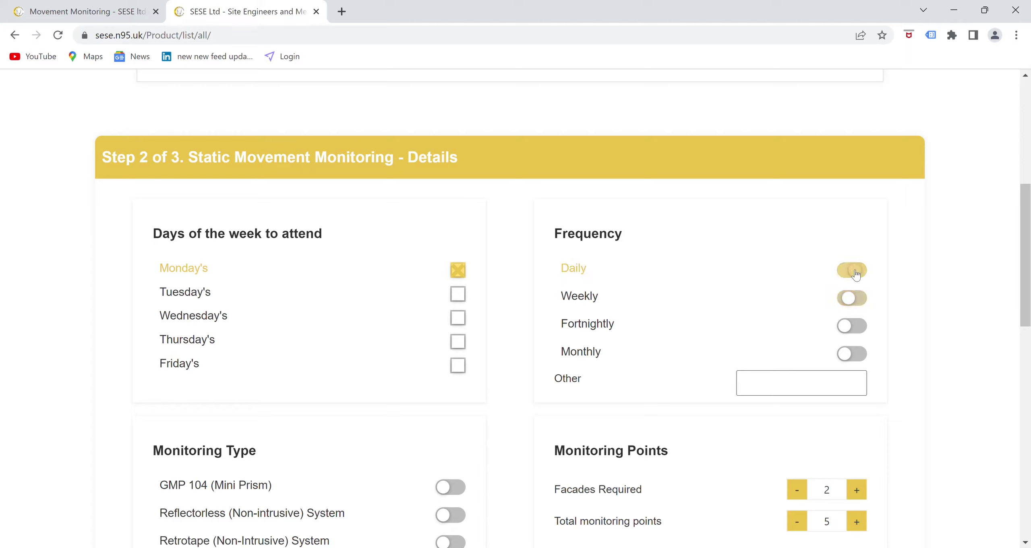
{"action": "left_click", "coordinate": [856, 328]}
{"action": "left_click", "coordinate": [857, 352]}
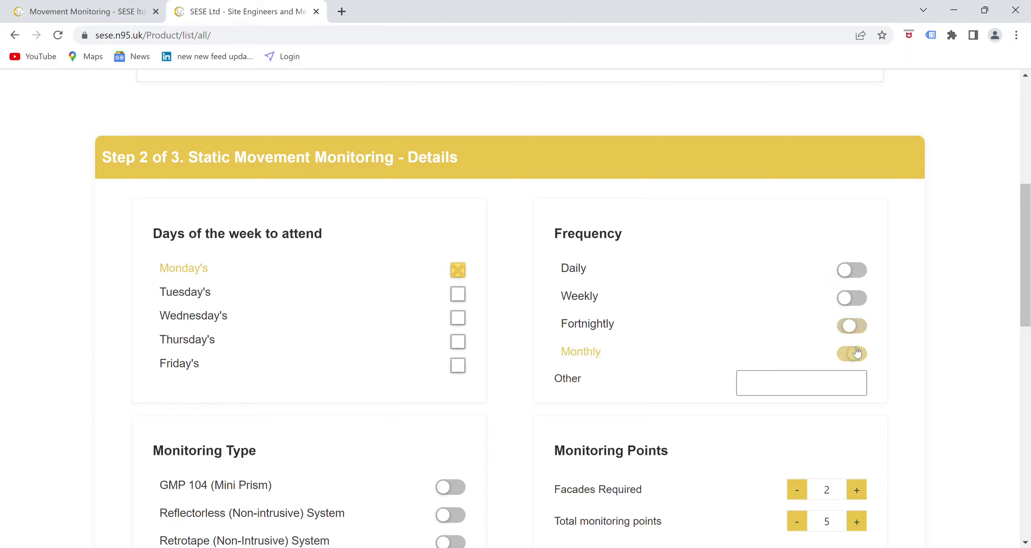
{"action": "left_click", "coordinate": [853, 301]}
- Select Reflectorless (Non-intrusive) monitoring with 3 facades and 10 total monitoring points
{"action": "scroll", "coordinate": [651, 301], "scroll_direction": "down", "scroll_amount": 3}
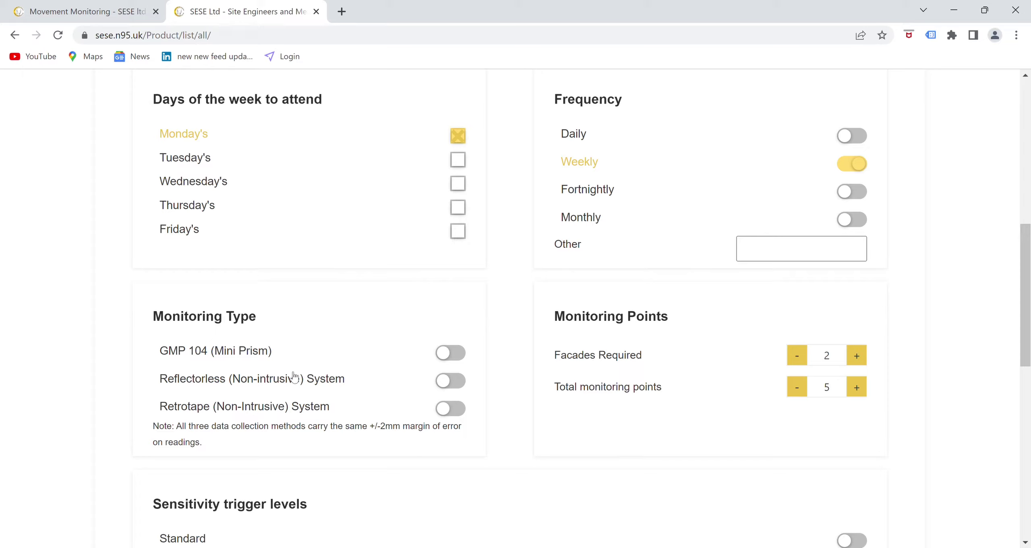
{"action": "left_click", "coordinate": [460, 354]}
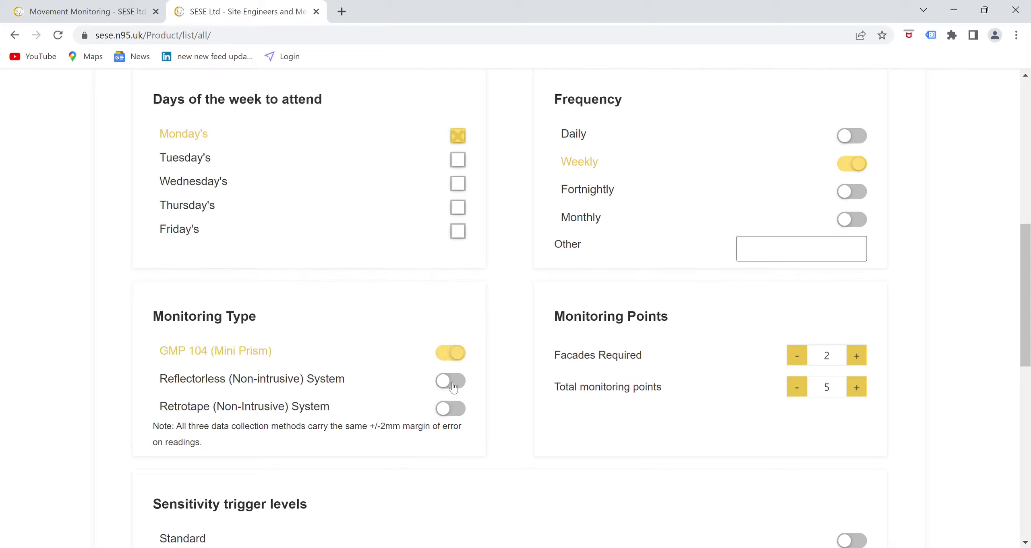
{"action": "left_click", "coordinate": [458, 409]}
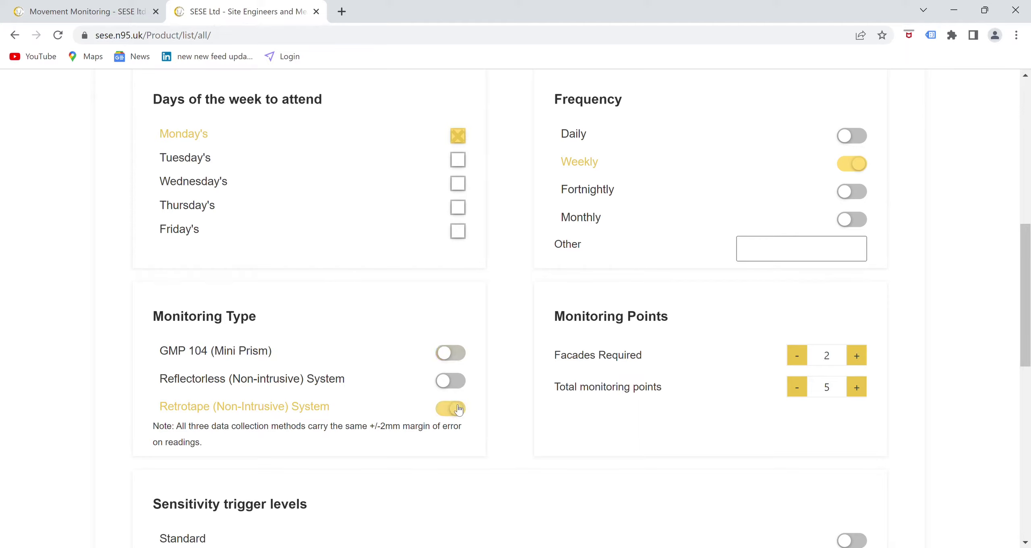
{"action": "left_click", "coordinate": [456, 383]}
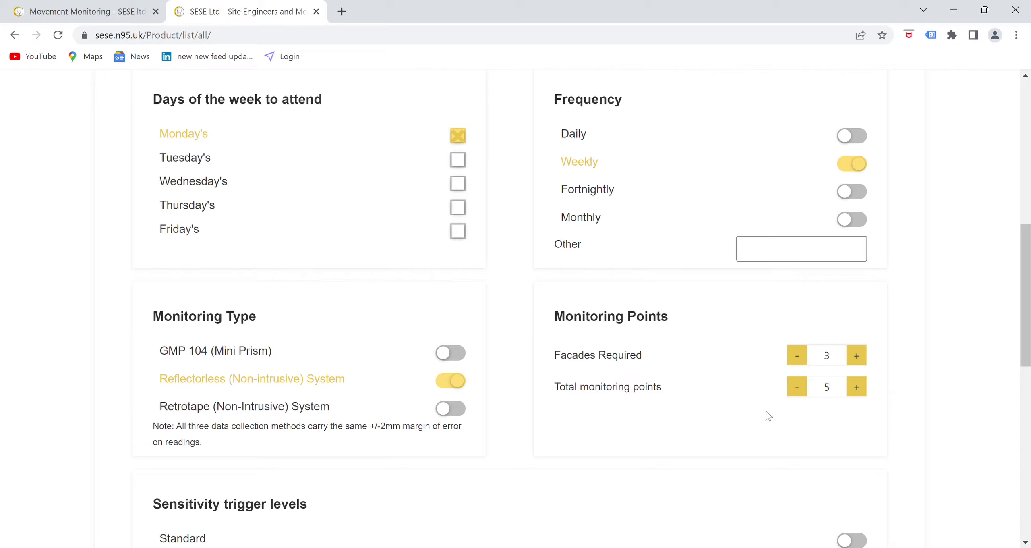
{"action": "left_click", "coordinate": [857, 387]}
- Enter 6 as the Green limit and 14 as the Amber limit, leaving Red at 15+
{"action": "scroll", "coordinate": [743, 396], "scroll_direction": "down", "scroll_amount": 5}
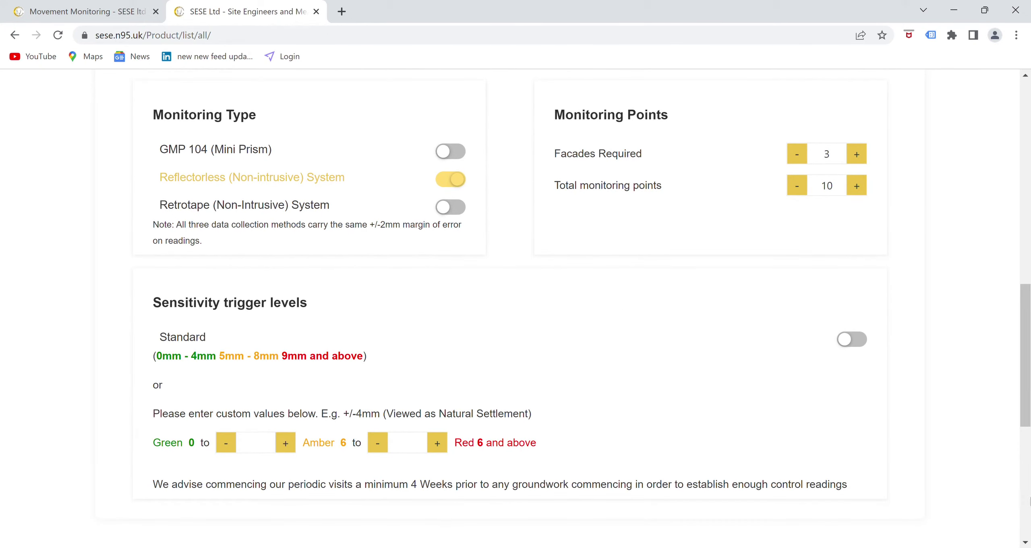
{"action": "left_click", "coordinate": [256, 442]}
{"action": "type", "text": "6"}
{"action": "left_click", "coordinate": [407, 442]}
{"action": "type", "text": "14"}
{"action": "scroll", "coordinate": [373, 387], "scroll_direction": "down", "scroll_amount": 3}
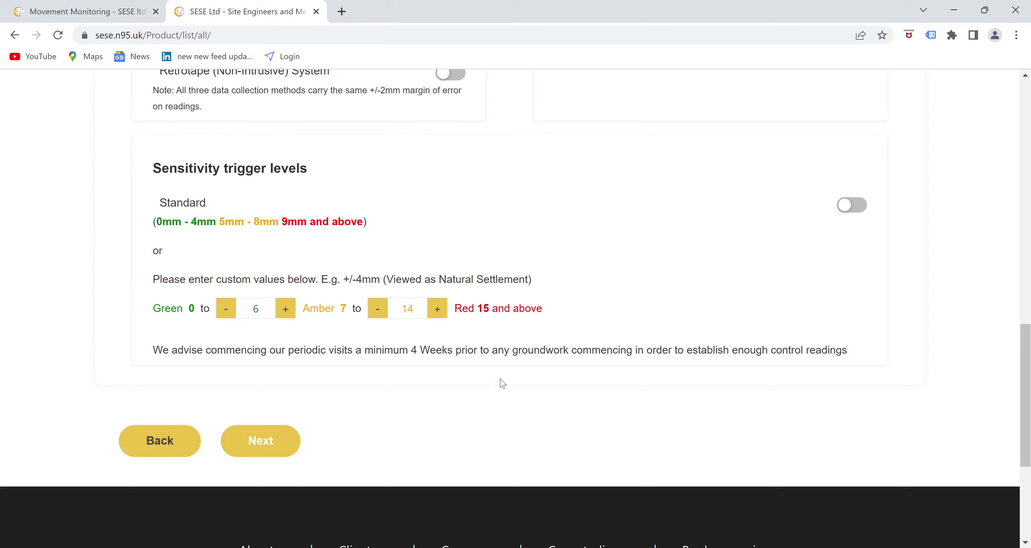
{"action": "scroll", "coordinate": [169, 363], "scroll_direction": "down", "scroll_amount": 2}
- Continue to customer details and describe the job as 'Weekly monitoring during underpinning works'
{"action": "left_click", "coordinate": [270, 380]}
{"action": "scroll", "coordinate": [355, 339], "scroll_direction": "up", "scroll_amount": 10}
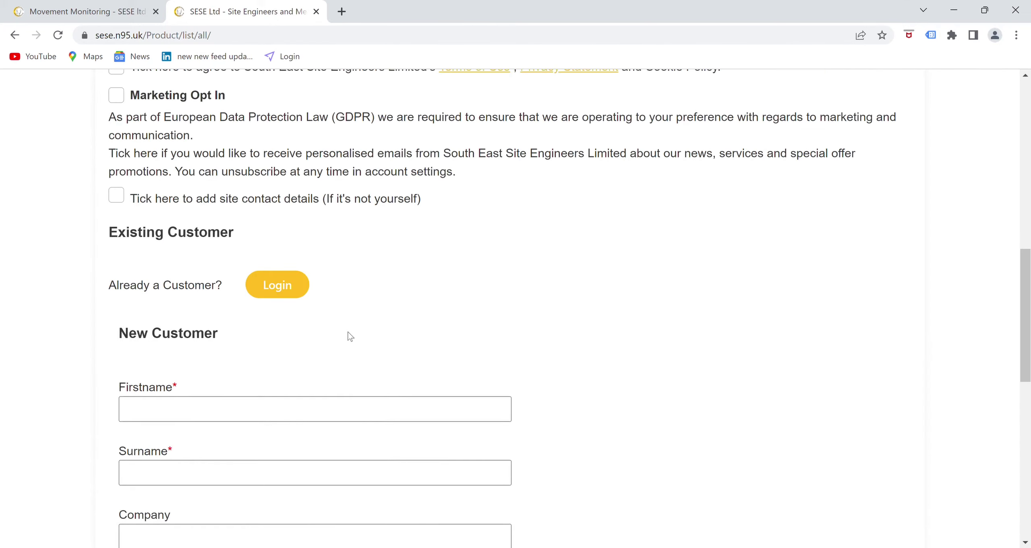
{"action": "left_click", "coordinate": [372, 192]}
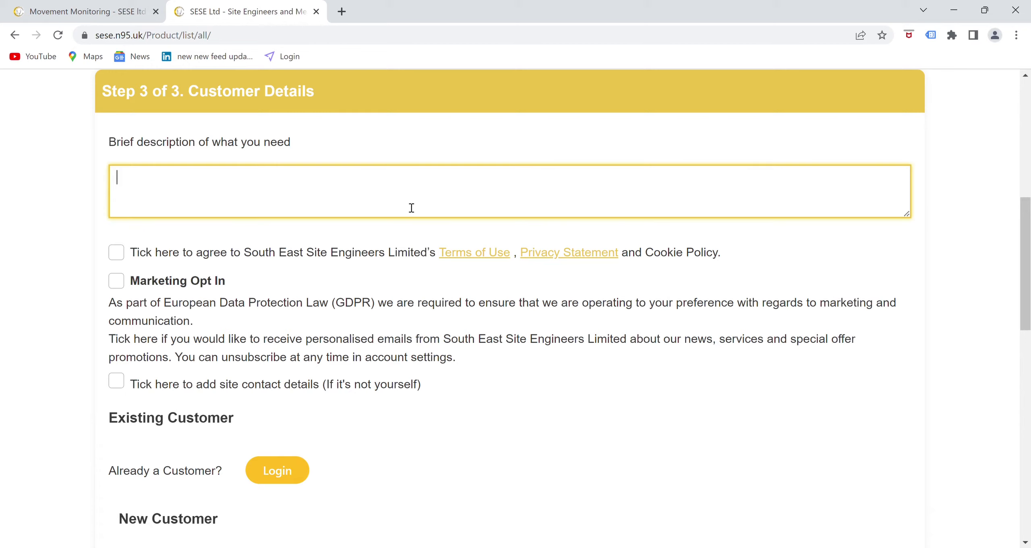
{"action": "type", "text": "Weekly monitoring during under"}
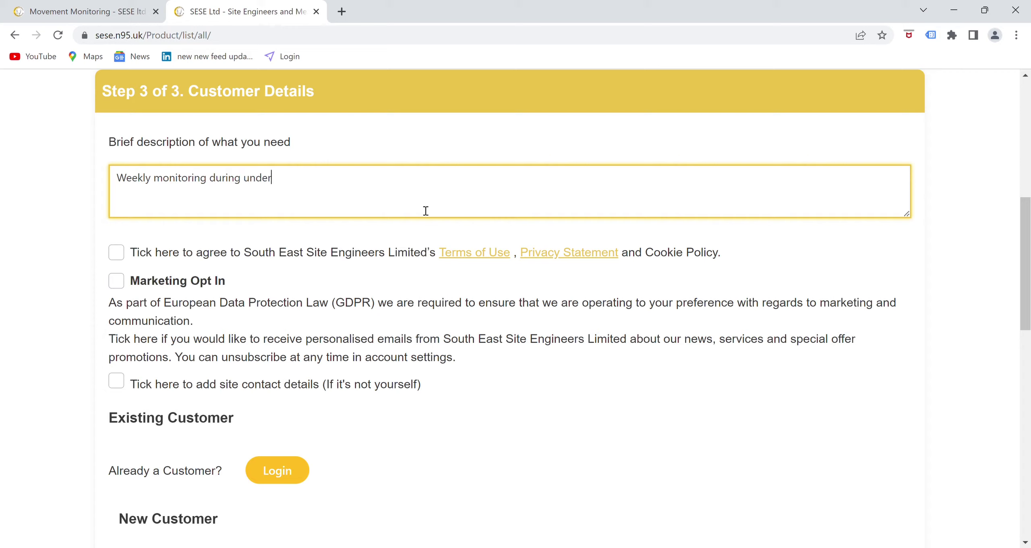
{"action": "type", "text": "pinning works"}
- Agree to the Terms of Use and bring the New Customer form into view
{"action": "left_click", "coordinate": [117, 253]}
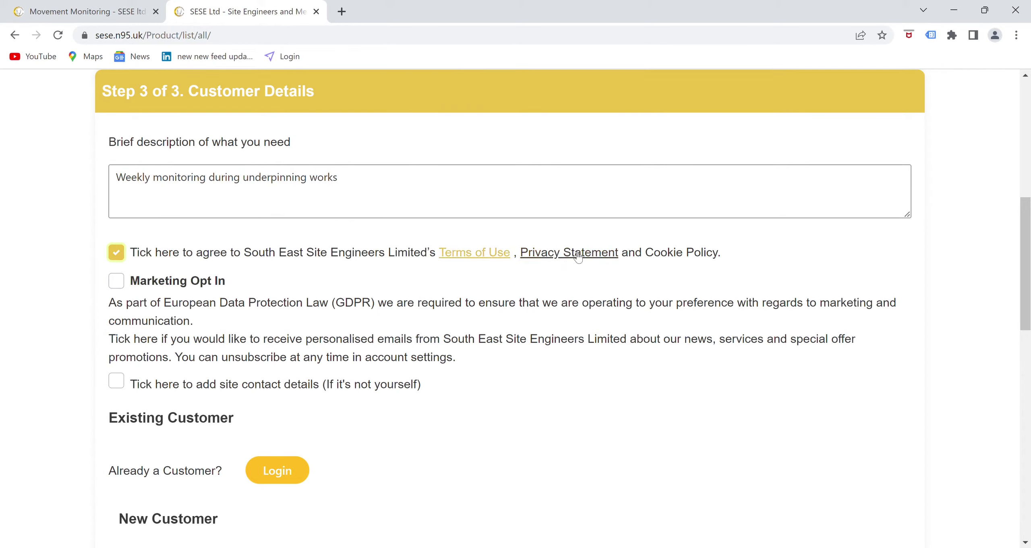
{"action": "scroll", "coordinate": [314, 291], "scroll_direction": "down", "scroll_amount": 3}
{"action": "scroll", "coordinate": [253, 292], "scroll_direction": "down", "scroll_amount": 3}
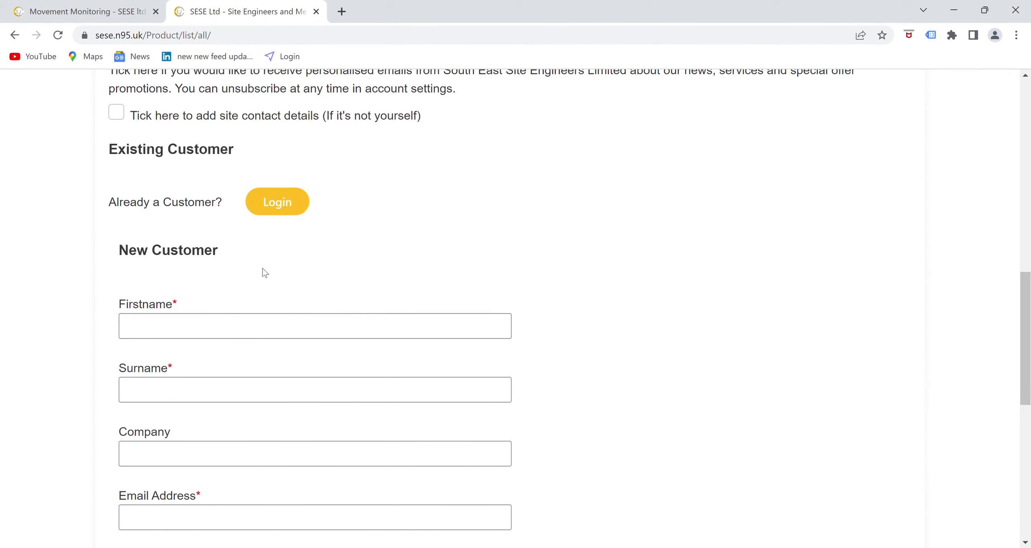
- Enter the customer's first name and surname in the New Customer form
{"action": "left_click", "coordinate": [294, 330]}
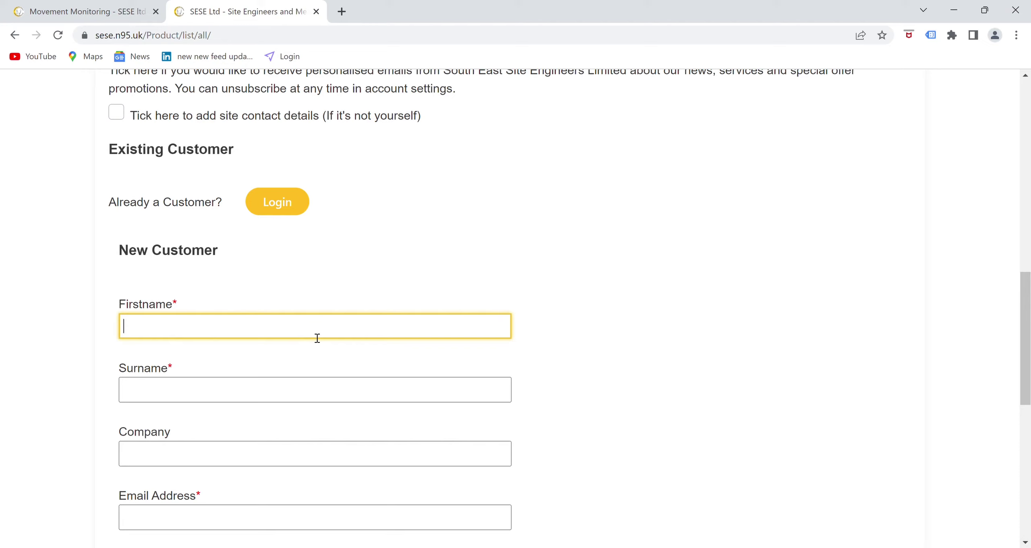
{"action": "key", "text": "Tab"}
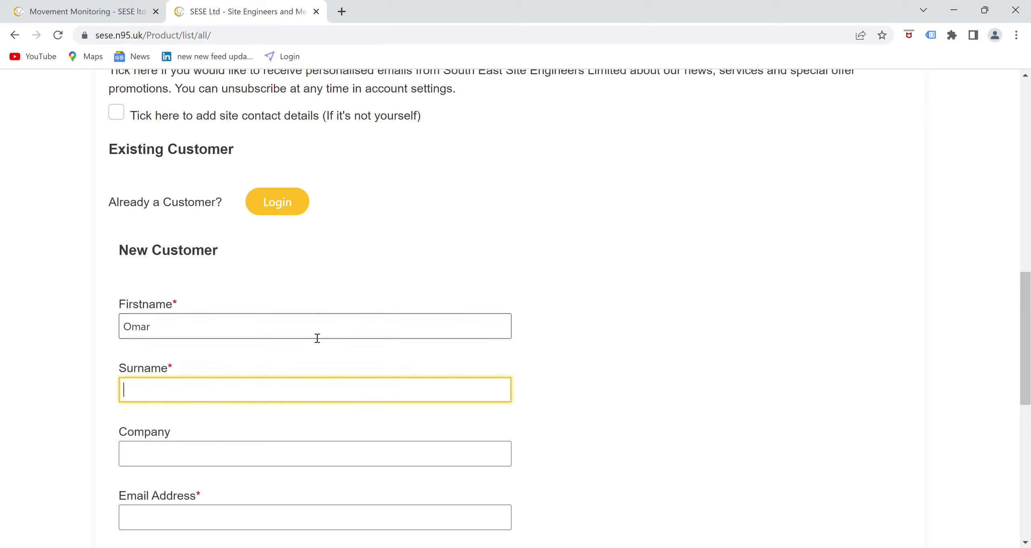
- Fill in company UK Basement Builders, the contact's e-mail address and phone number
{"action": "left_click", "coordinate": [334, 455]}
{"action": "type", "text": "UK Basement B"}
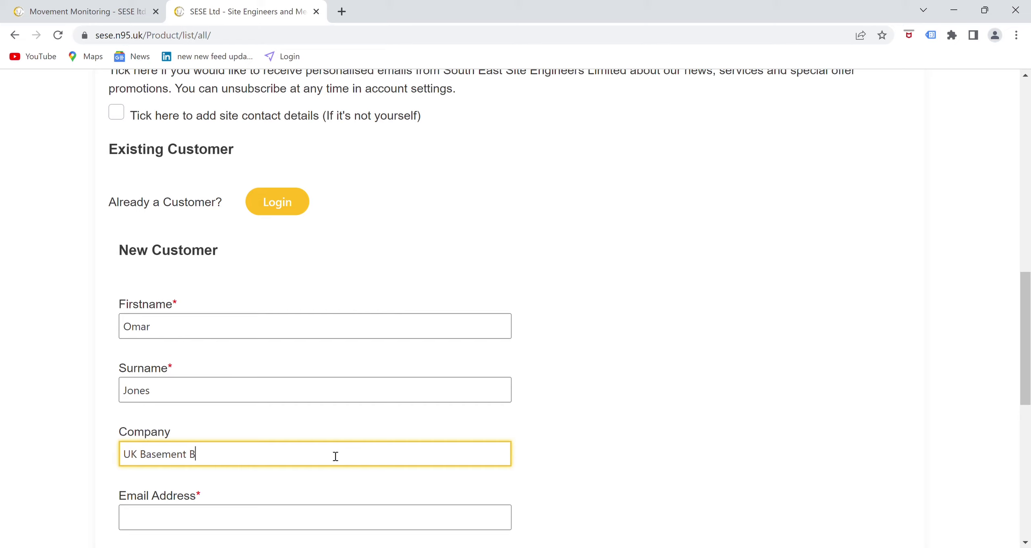
{"action": "type", "text": "uilders"}
{"action": "scroll", "coordinate": [334, 455], "scroll_direction": "down", "scroll_amount": 2}
{"action": "left_click", "coordinate": [332, 453]}
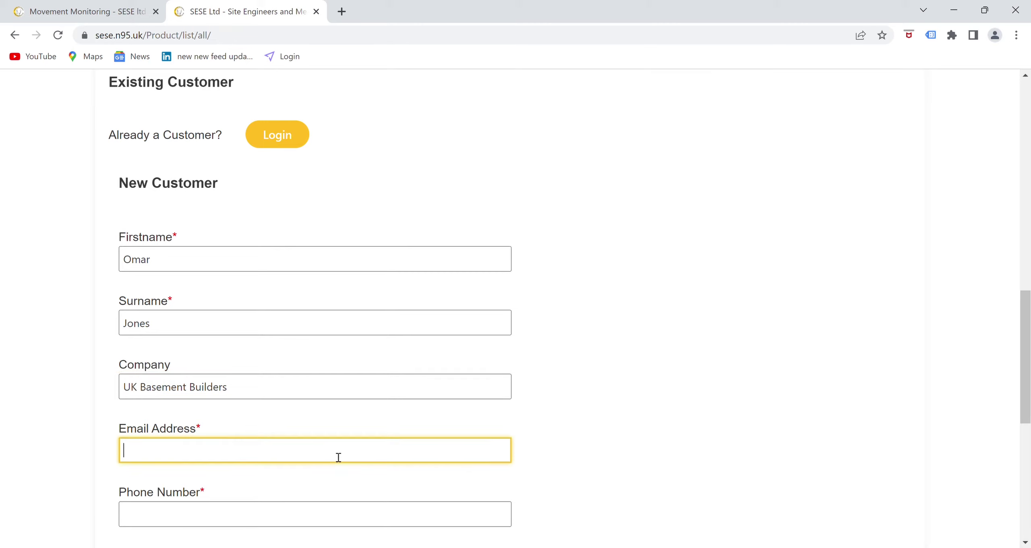
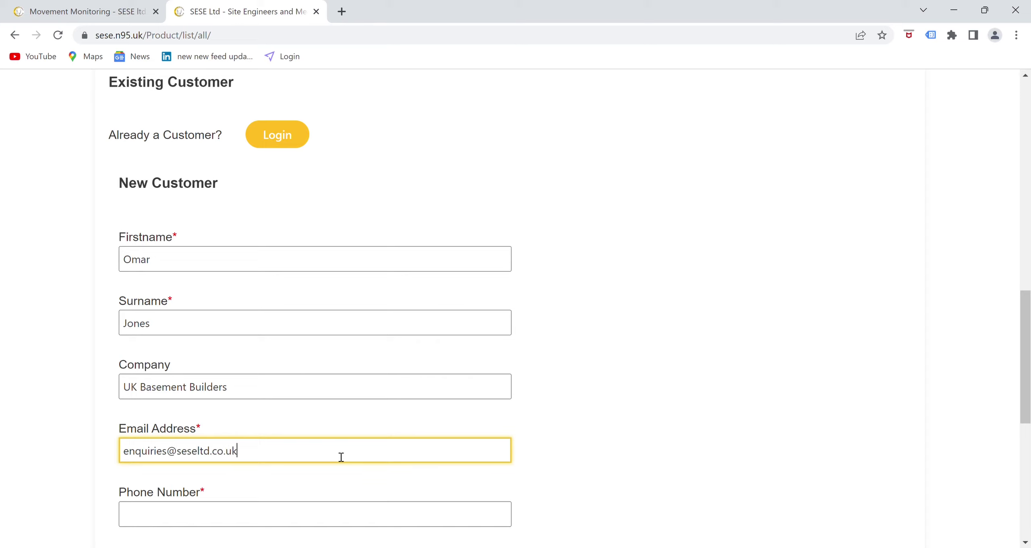
{"action": "key", "text": "Tab"}
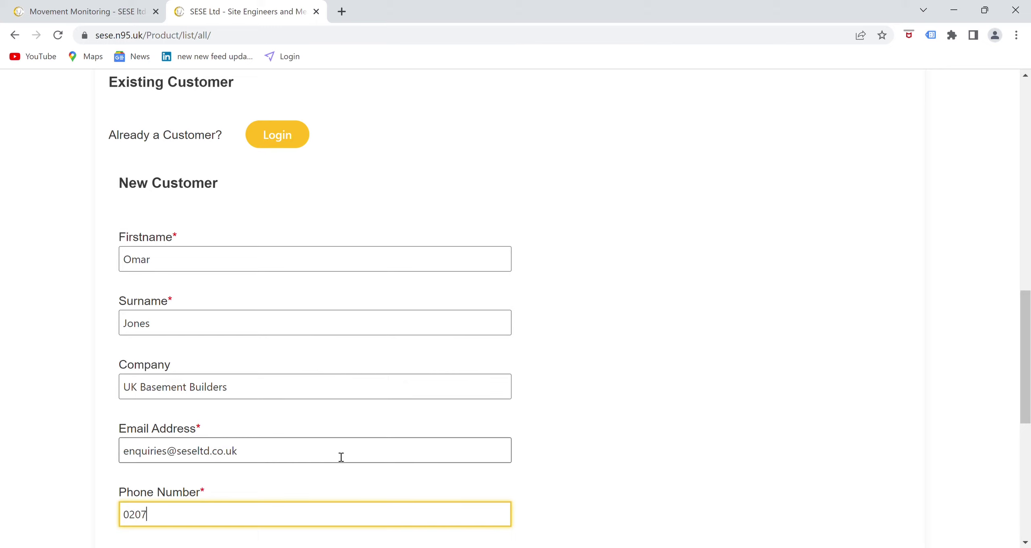
{"action": "scroll", "coordinate": [363, 431], "scroll_direction": "down", "scroll_amount": 5}
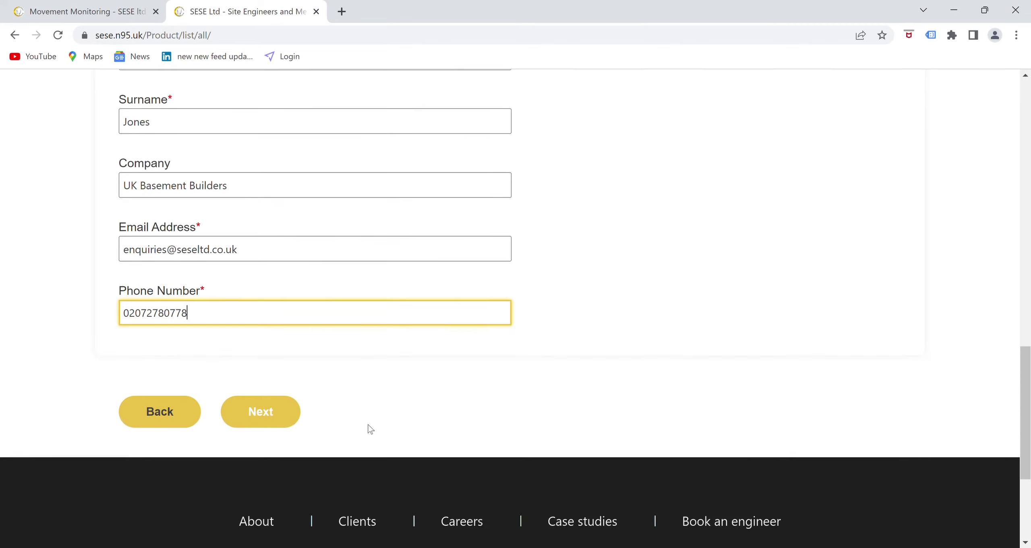
- Submit customer details and keep the Selected OPTION 03 October 2022 start
{"action": "left_click", "coordinate": [279, 412]}
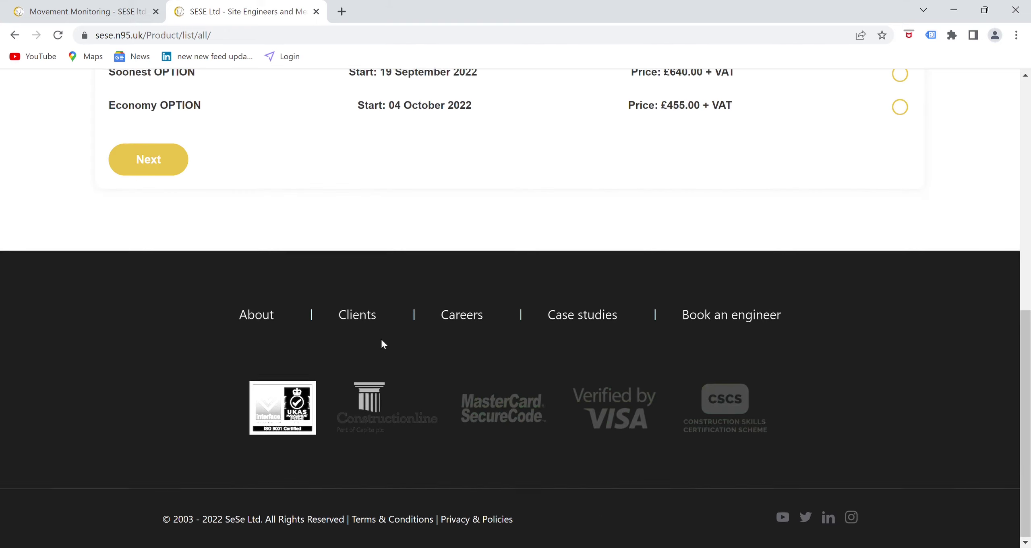
{"action": "scroll", "coordinate": [382, 343], "scroll_direction": "up", "scroll_amount": 4}
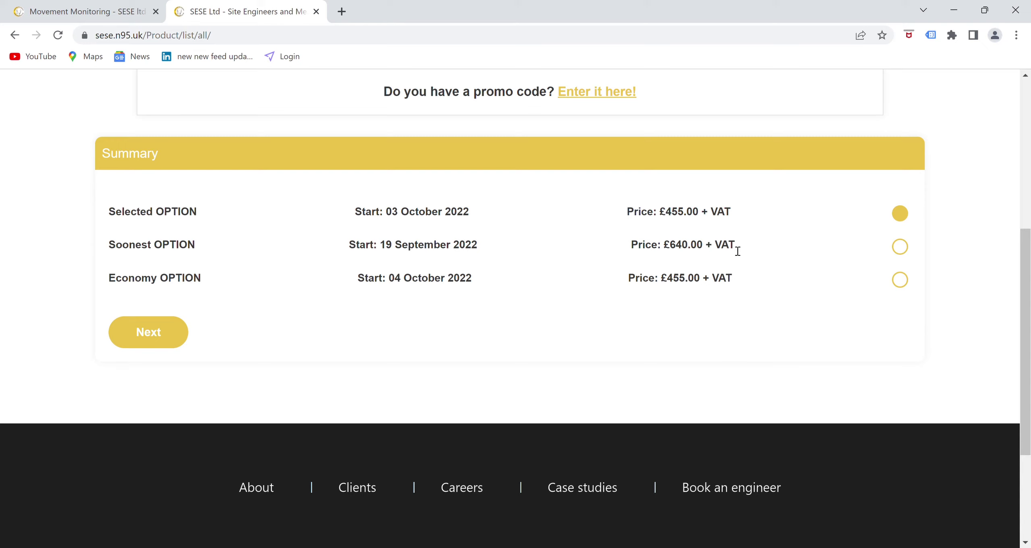
{"action": "left_click", "coordinate": [901, 248]}
{"action": "left_click", "coordinate": [900, 213]}
{"action": "left_click", "coordinate": [183, 330]}
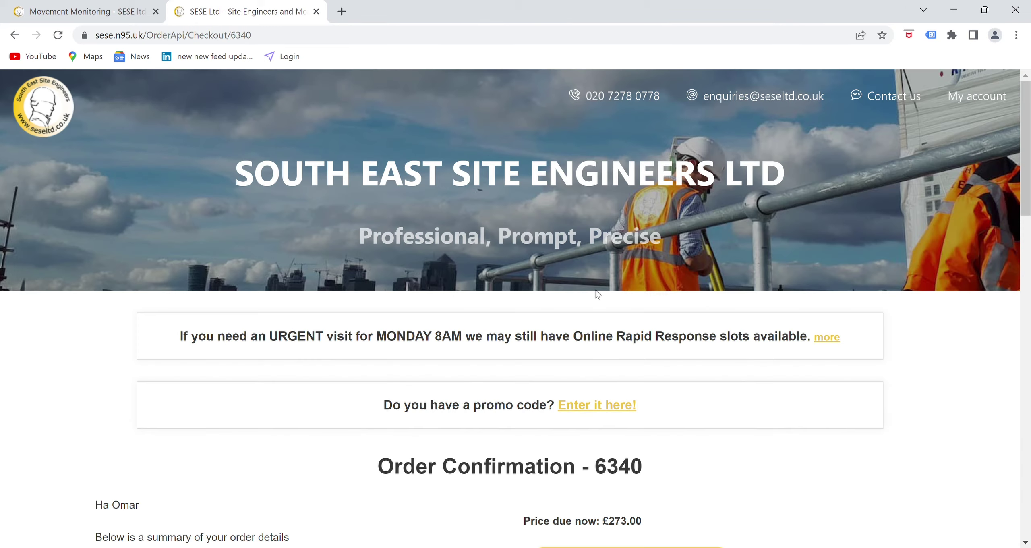
- Review order confirmation 6340 and confirm it to reach the £273.00 payment page
{"action": "scroll", "coordinate": [596, 294], "scroll_direction": "down", "scroll_amount": 6}
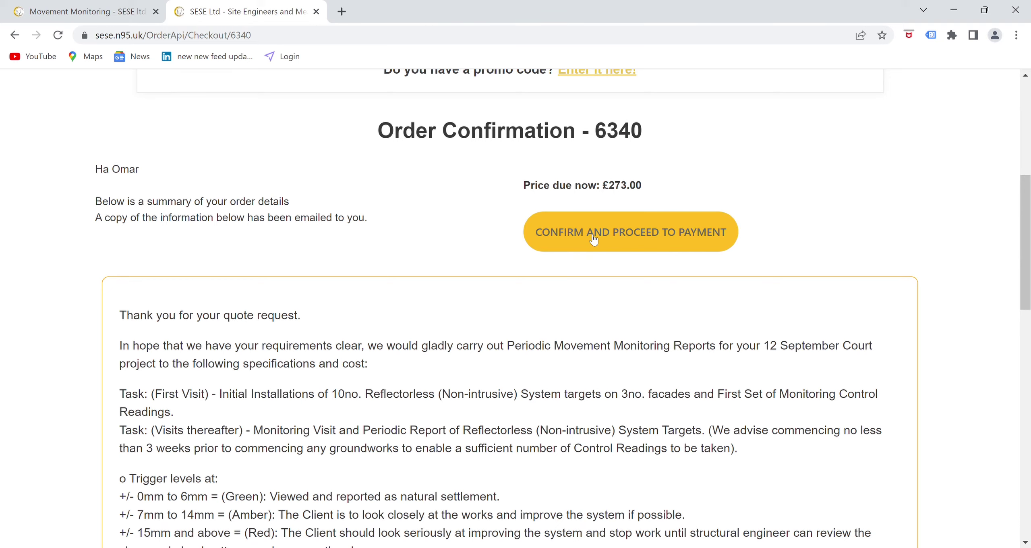
{"action": "scroll", "coordinate": [309, 315], "scroll_direction": "down", "scroll_amount": 3}
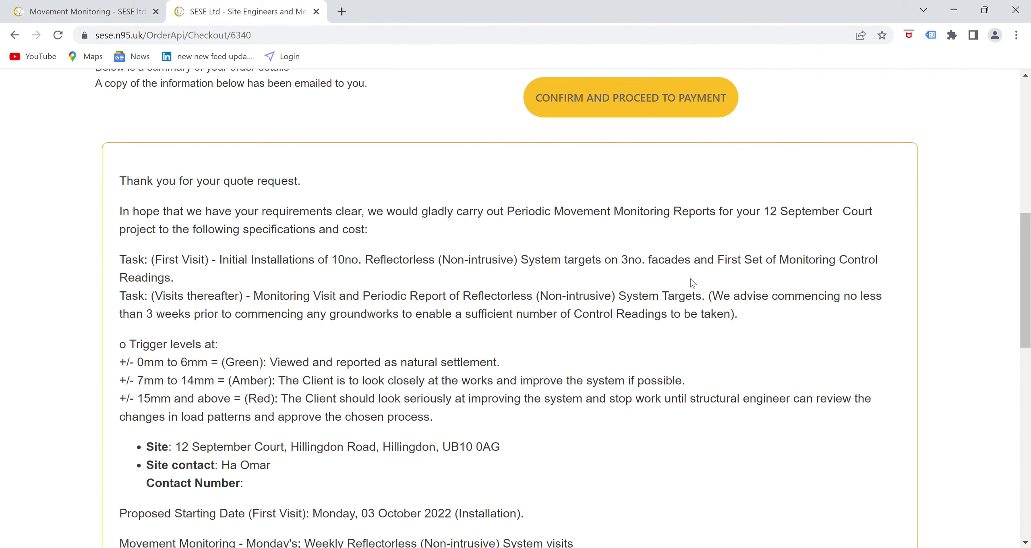
{"action": "scroll", "coordinate": [413, 363], "scroll_direction": "down", "scroll_amount": 4}
{"action": "scroll", "coordinate": [415, 368], "scroll_direction": "down", "scroll_amount": 3}
{"action": "scroll", "coordinate": [419, 367], "scroll_direction": "up", "scroll_amount": 8}
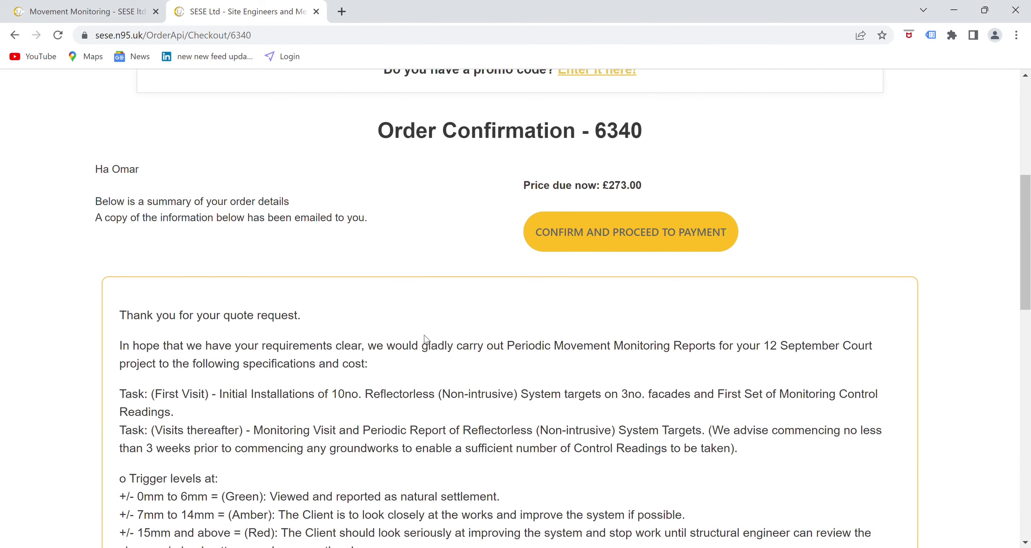
{"action": "scroll", "coordinate": [424, 346], "scroll_direction": "down", "scroll_amount": 12}
{"action": "left_click", "coordinate": [200, 294]}
- Choose '2: New Address' and enter the billing address from the London suggestion
{"action": "scroll", "coordinate": [366, 282], "scroll_direction": "down", "scroll_amount": 7}
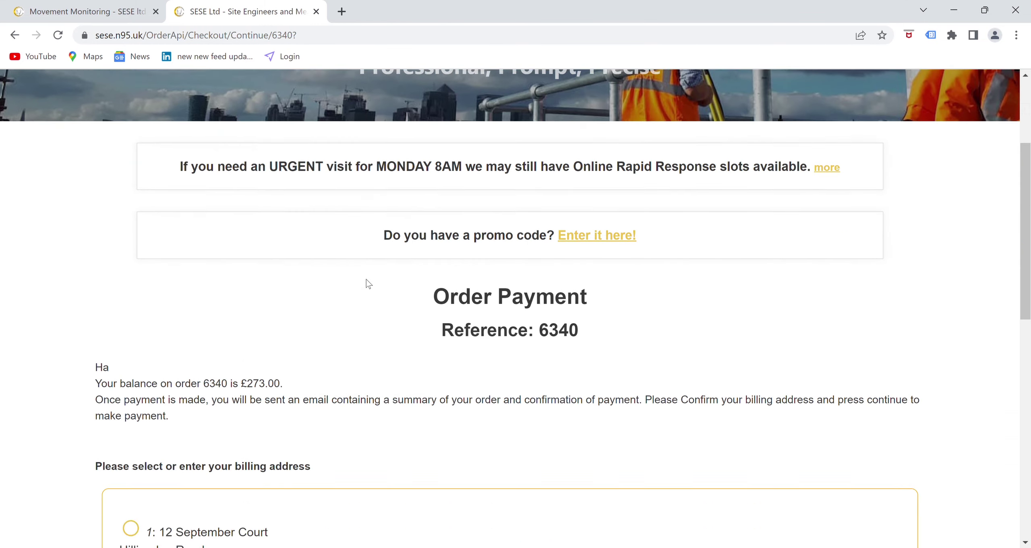
{"action": "scroll", "coordinate": [242, 375], "scroll_direction": "down", "scroll_amount": 3}
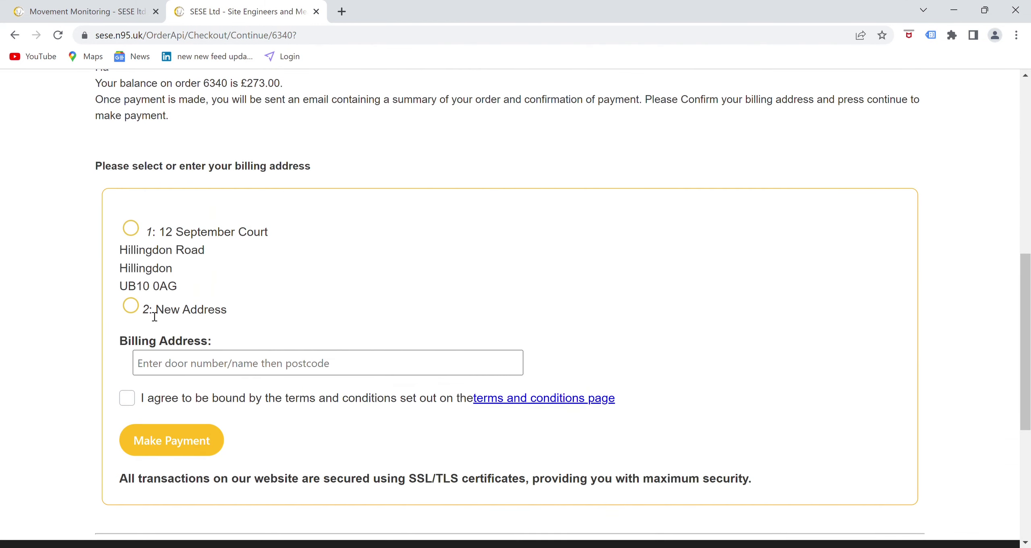
{"action": "left_click", "coordinate": [131, 306]}
{"action": "left_click", "coordinate": [380, 364]}
{"action": "type", "text": "11 downi"}
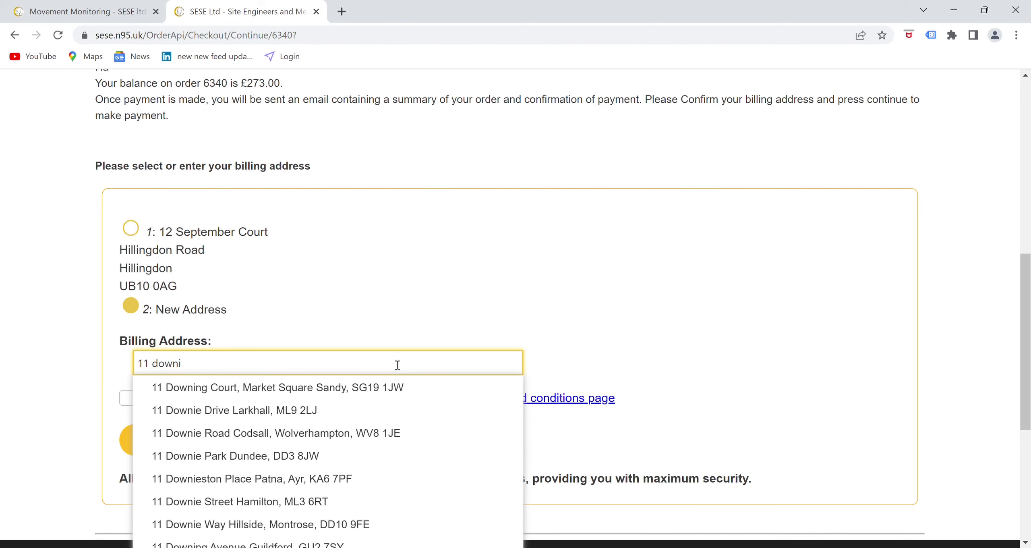
{"action": "type", "text": "ng stree"}
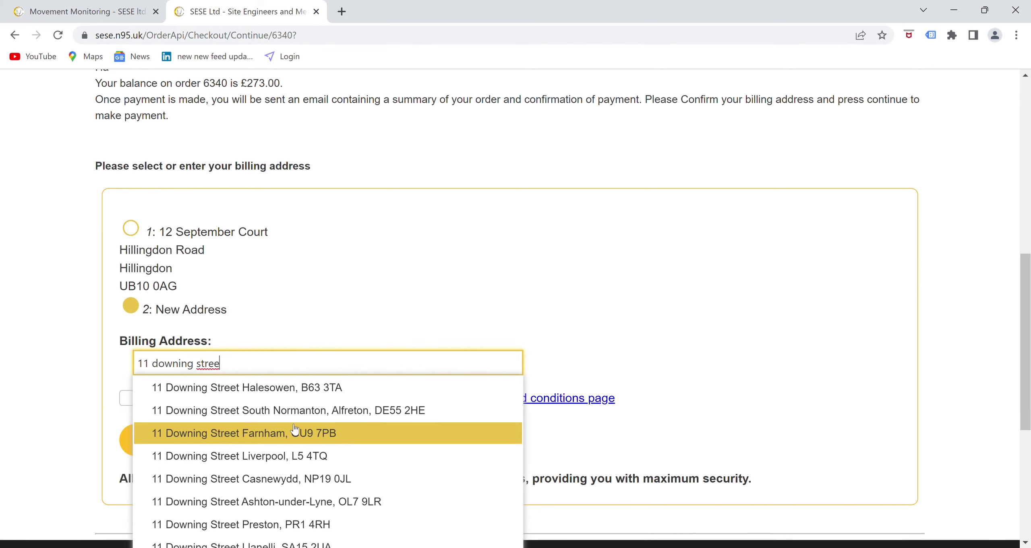
{"action": "scroll", "coordinate": [295, 429], "scroll_direction": "down", "scroll_amount": 3}
{"action": "left_click", "coordinate": [269, 463]}
- Agree to the terms and conditions and proceed to the £273.00 card payment
{"action": "left_click", "coordinate": [127, 280]}
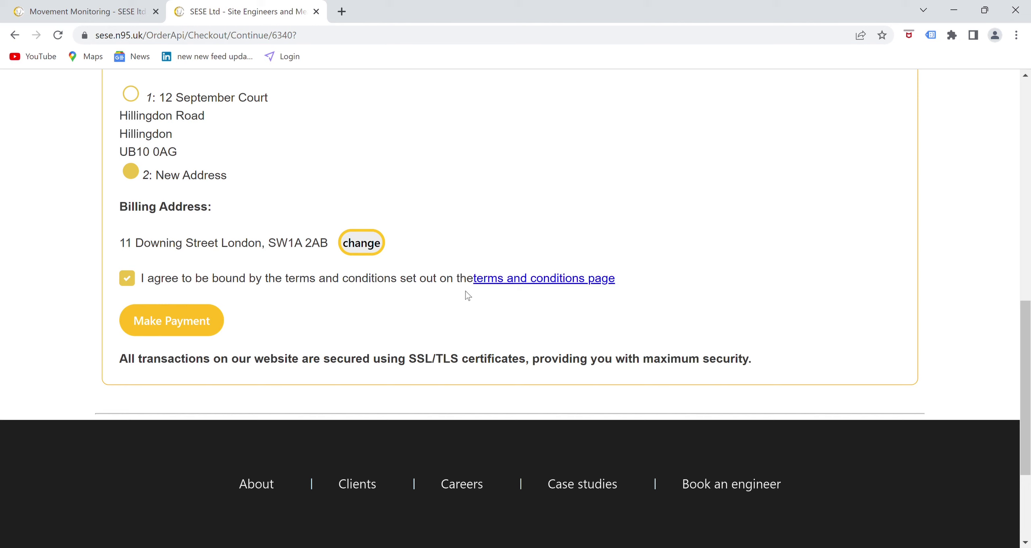
{"action": "left_click", "coordinate": [158, 333]}
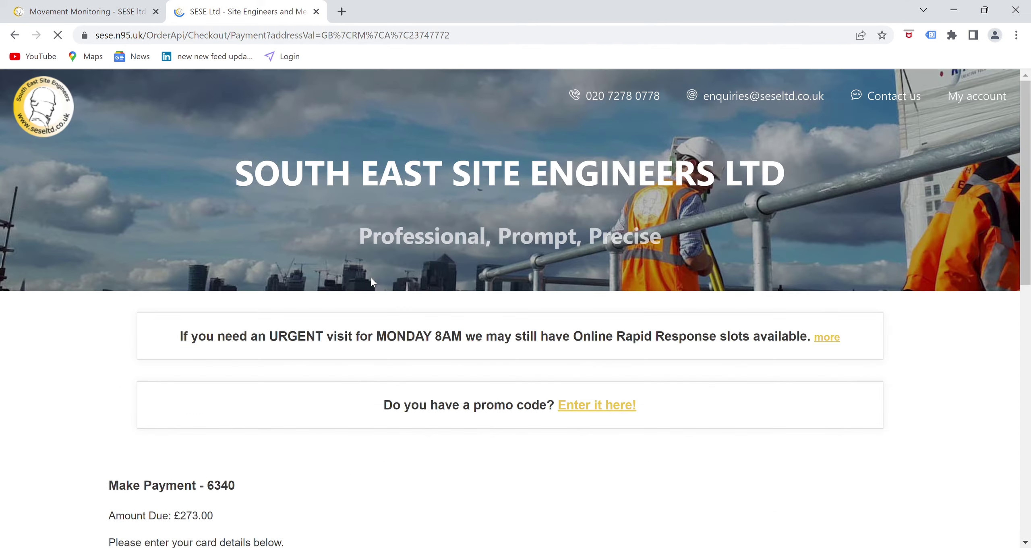
{"action": "scroll", "coordinate": [371, 278], "scroll_direction": "down", "scroll_amount": 1}
{"action": "scroll", "coordinate": [371, 284], "scroll_direction": "down", "scroll_amount": 8}
- Enter the card number and expiry date, then pay £273.00 for order 6340
{"action": "left_click", "coordinate": [322, 356]}
{"action": "type", "text": "4111 "}
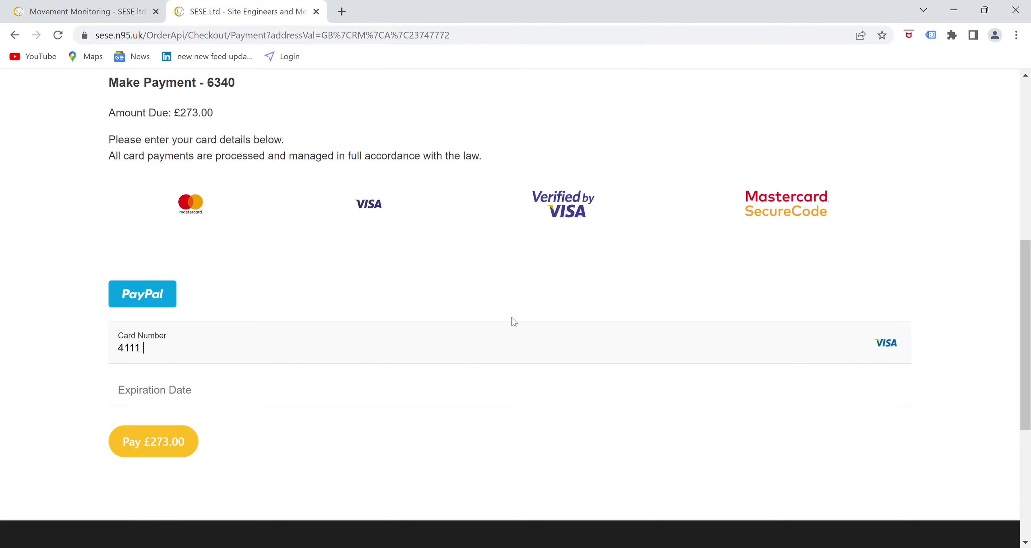
{"action": "type", "text": "1111 1111 1111"}
{"action": "left_click", "coordinate": [518, 394]}
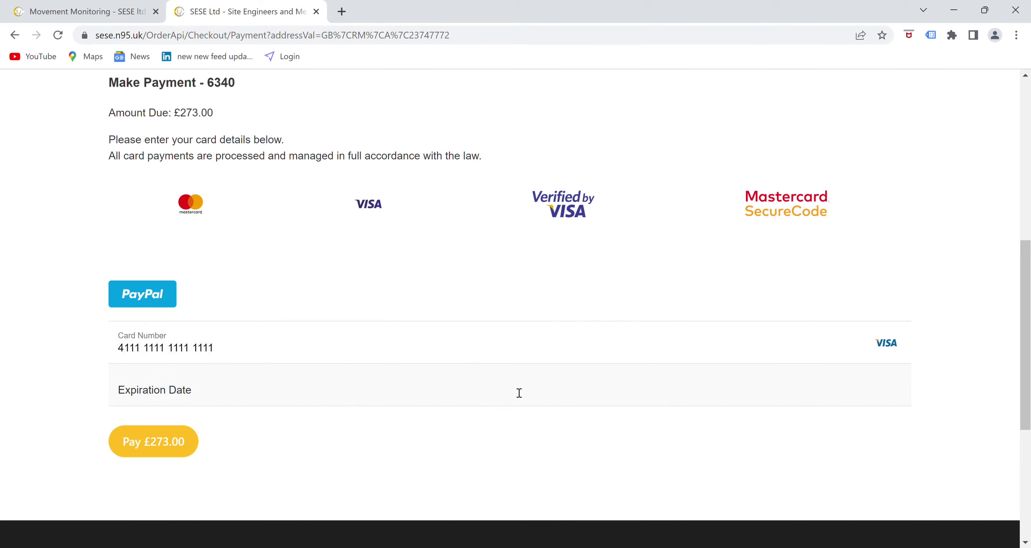
{"action": "type", "text": "03 / 24"}
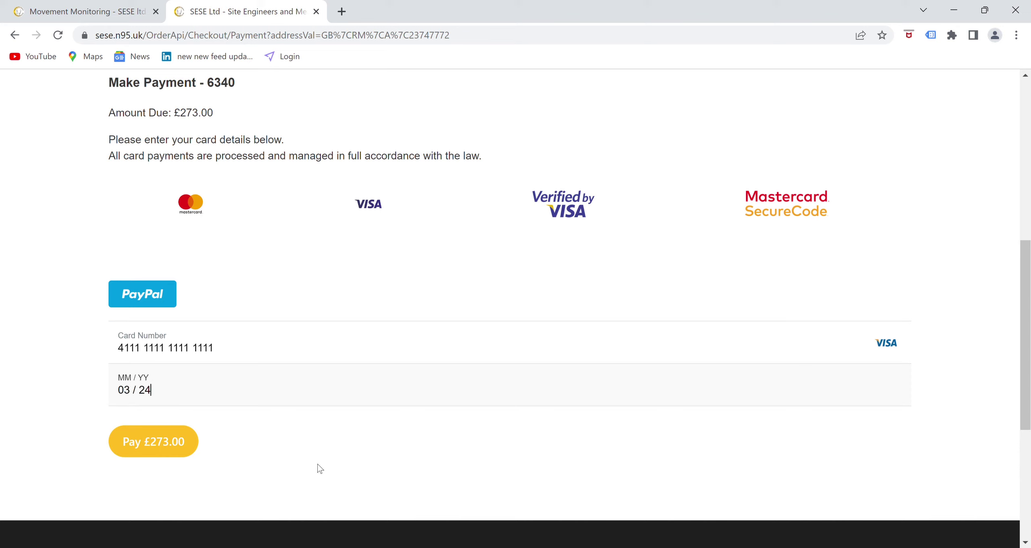
{"action": "left_click", "coordinate": [183, 444]}
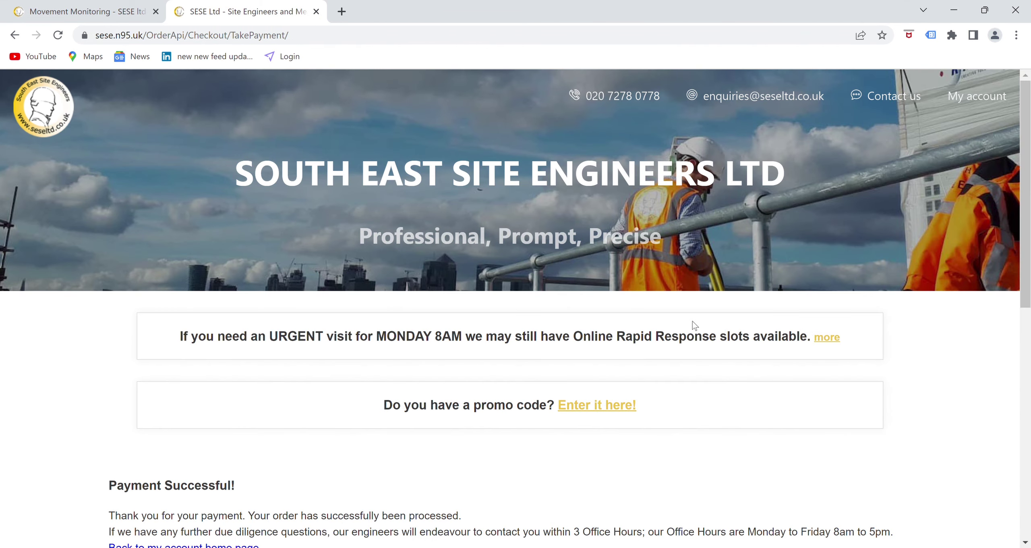
{"action": "scroll", "coordinate": [694, 320], "scroll_direction": "down", "scroll_amount": 5}
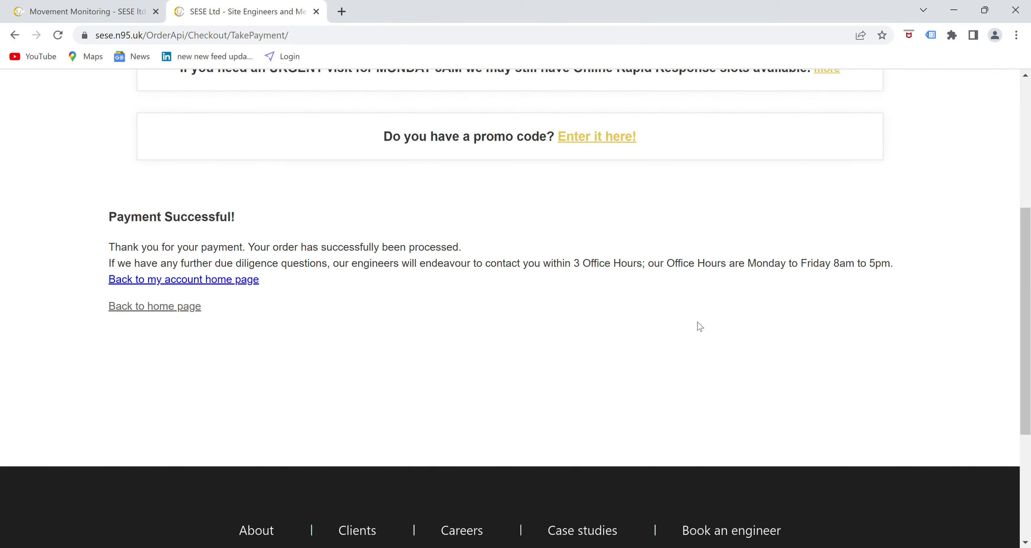